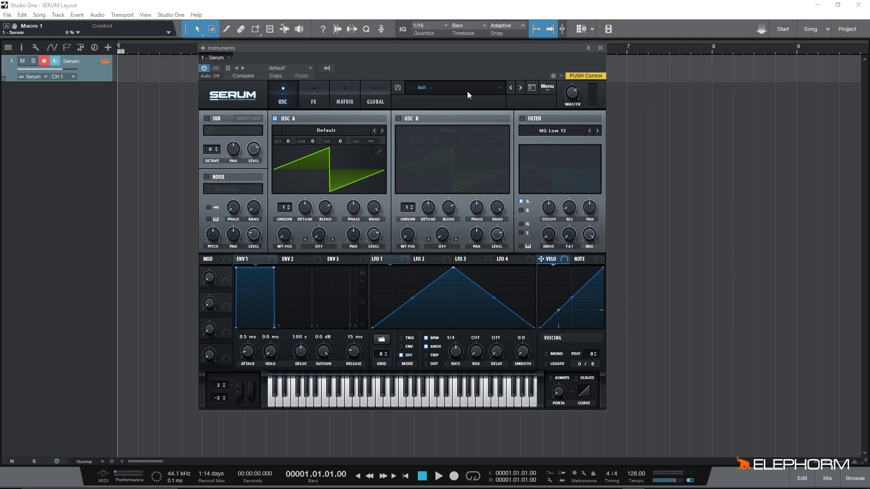
# - Load the preset BA D_Bass 1 [DU] from the Bass category and advance two presets to BA Feed the Mau5 [JL]
pyautogui.click(442, 89)
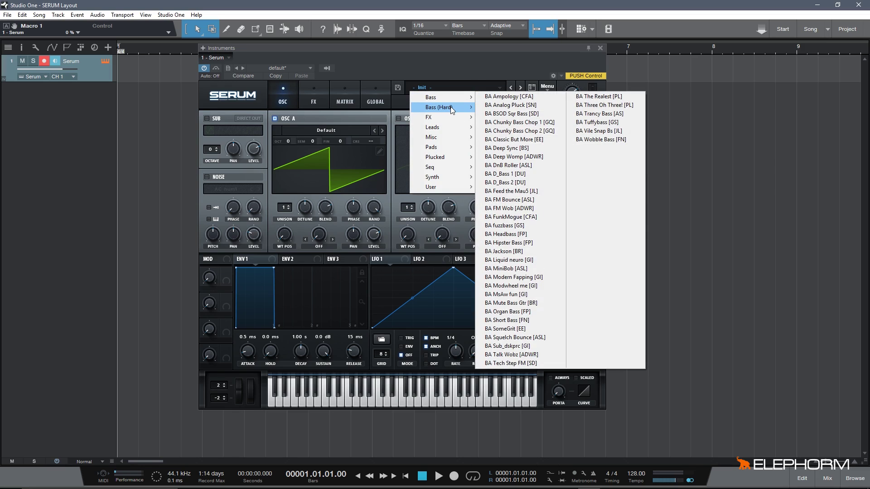
pyautogui.moveTo(451, 109)
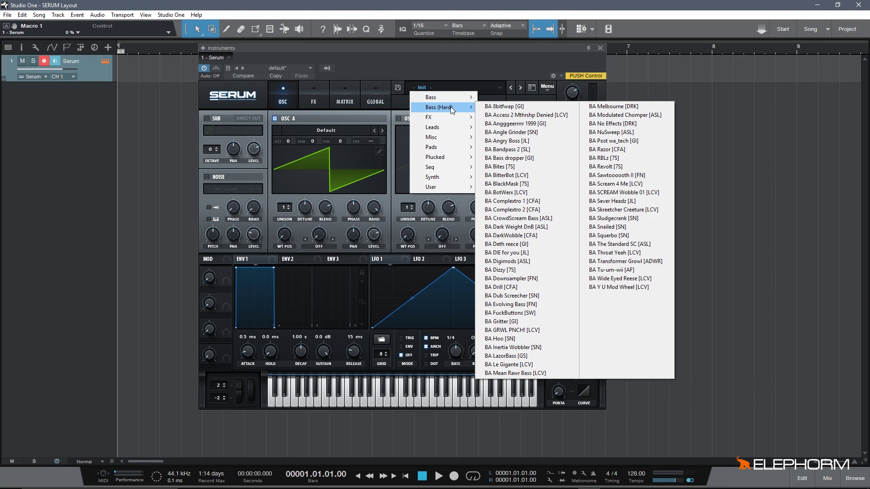
pyautogui.moveTo(447, 127)
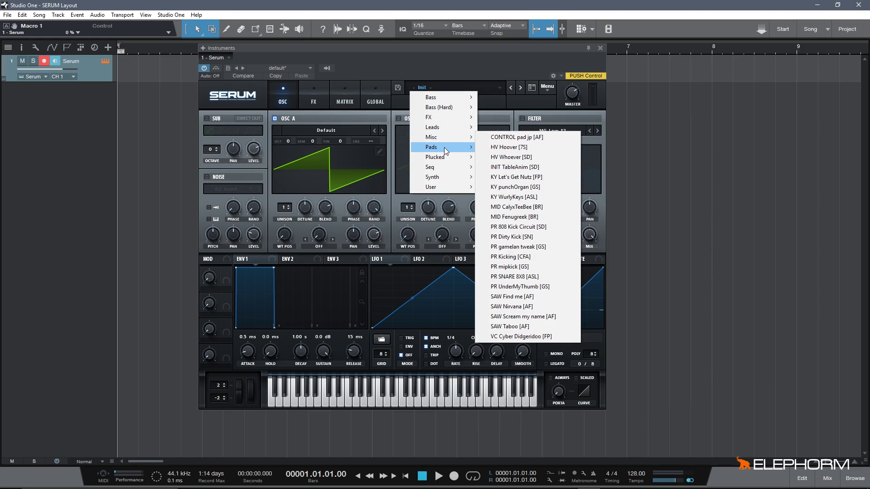
pyautogui.moveTo(441, 159)
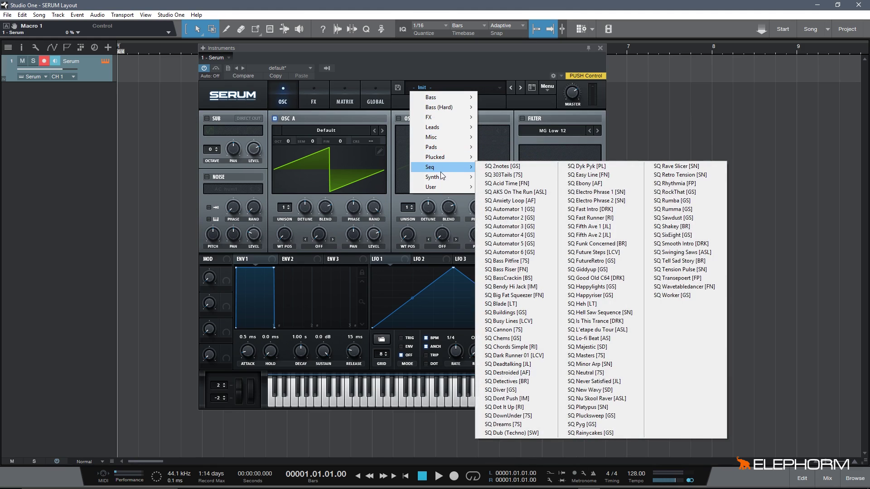
pyautogui.moveTo(443, 181)
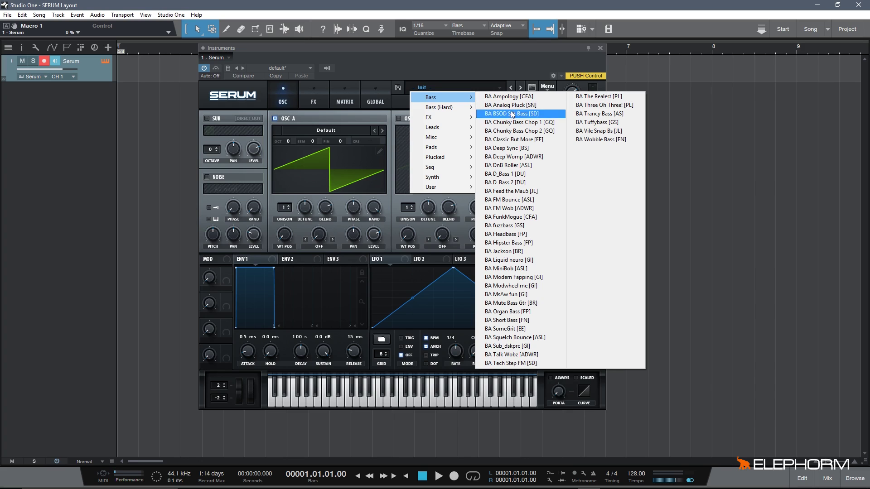
pyautogui.click(509, 174)
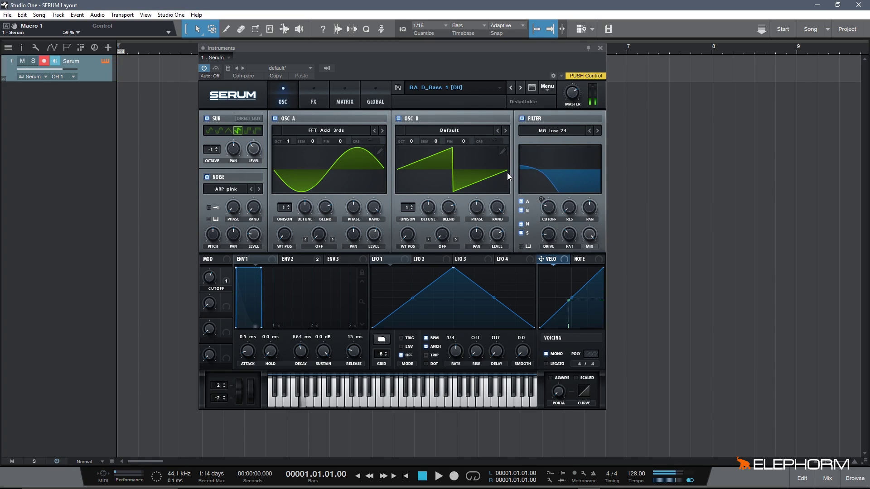
pyautogui.click(520, 87)
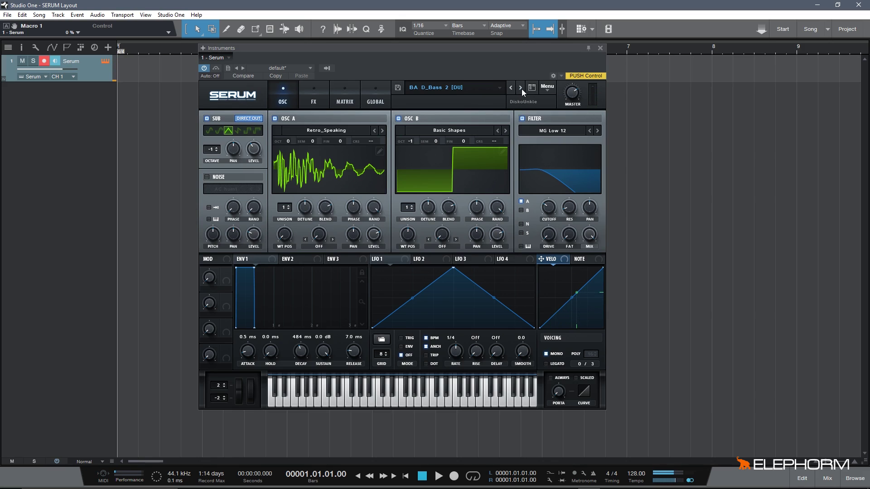
pyautogui.click(520, 89)
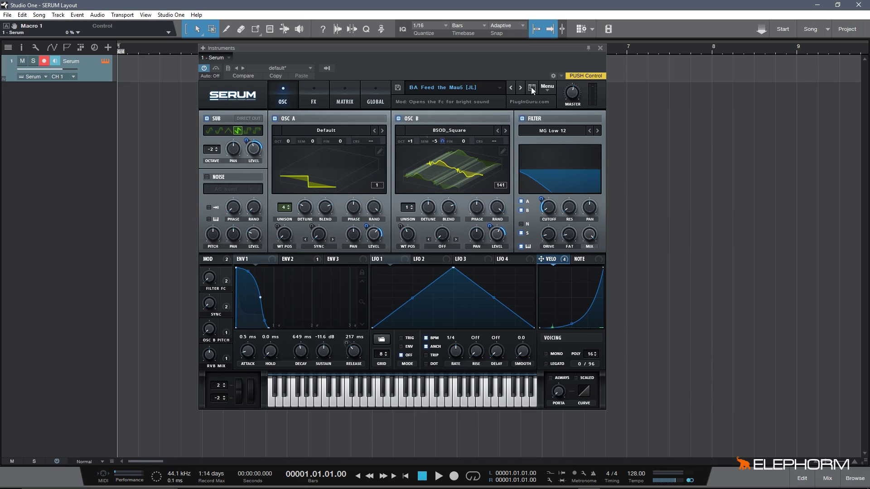
# - Open the full preset browser and search the presets for "bass"
pyautogui.click(531, 87)
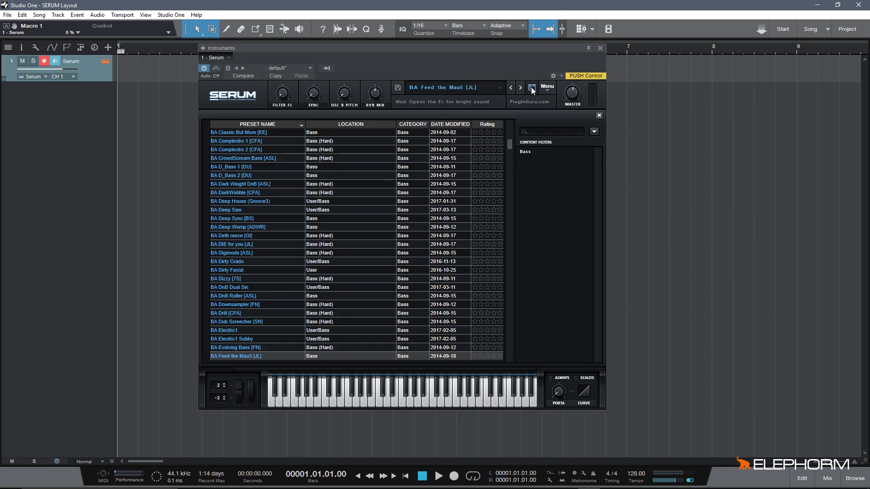
pyautogui.click(545, 132)
pyautogui.write('bass')
pyautogui.press('Return')
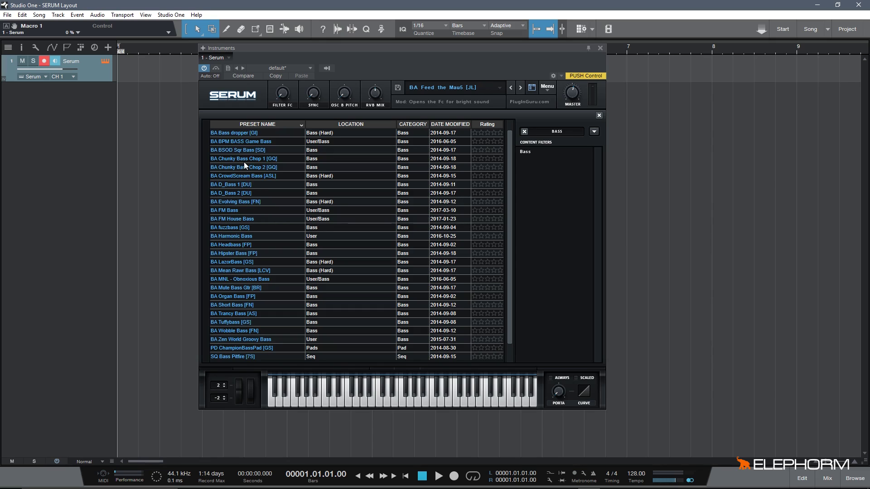
# - Replace the preset search with "squelc" and load BA Squelch Bounce [ASL]
pyautogui.click(557, 133)
pyautogui.press('BackSpace')
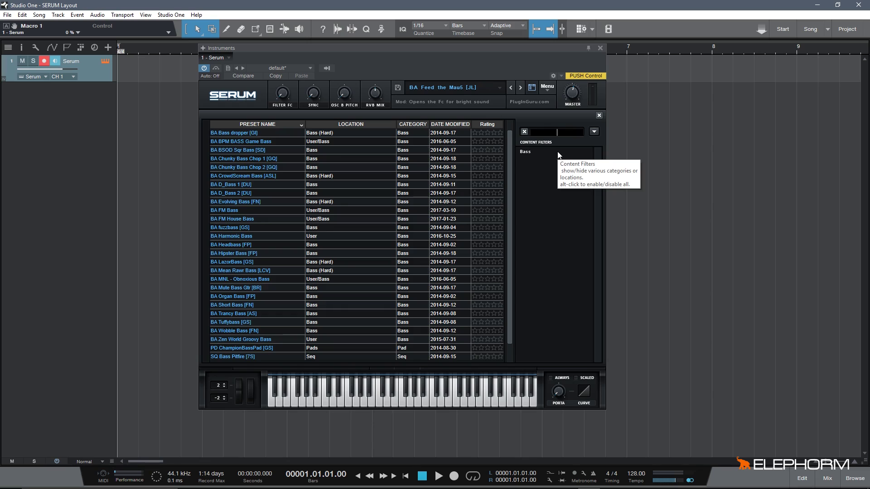
pyautogui.write('su')
pyautogui.press('BackSpace')
pyautogui.write('quelf')
pyautogui.press('BackSpace')
pyautogui.write('c')
pyautogui.press('Return')
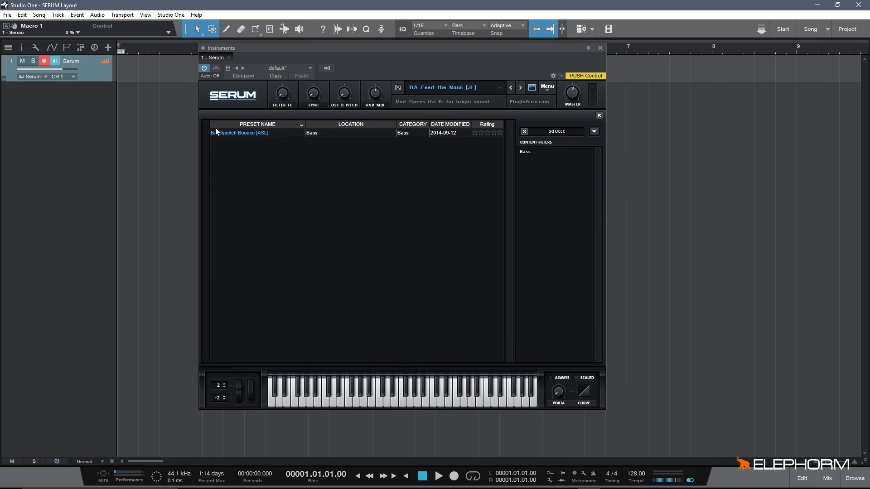
pyautogui.click(235, 135)
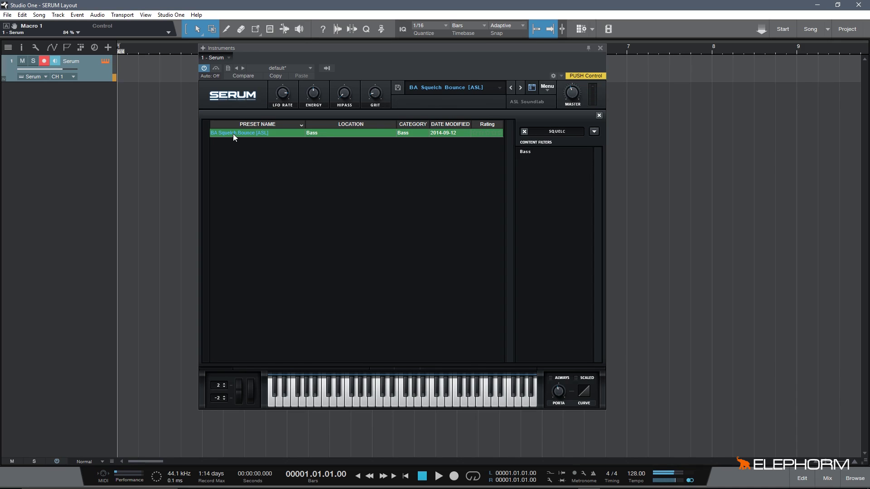
# - Clear the preset search and search for "lead" presets instead
pyautogui.click(525, 132)
pyautogui.write('lea')
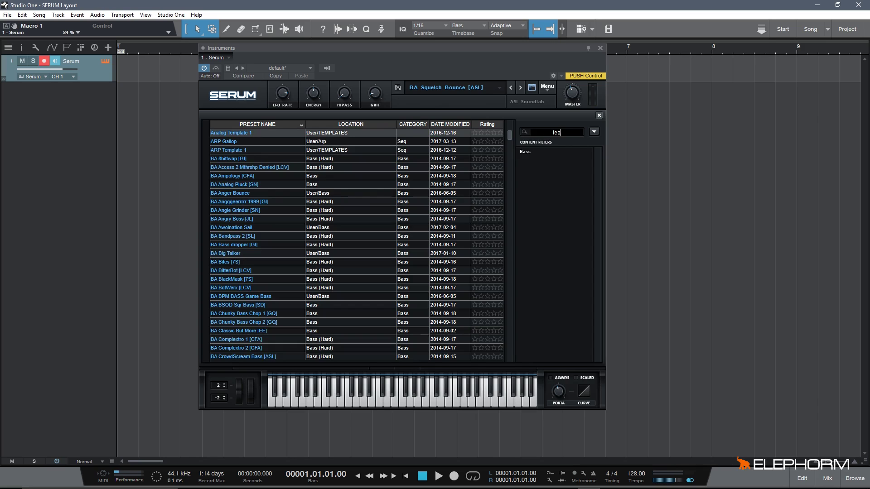
pyautogui.write('d')
pyautogui.press('Return')
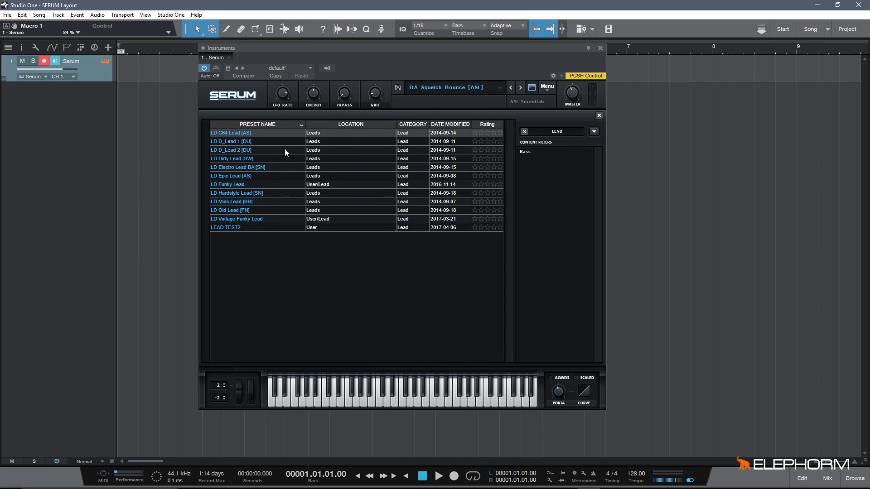
# - Change the preset search from lead sounds back to "bass"
pyautogui.click(567, 133)
pyautogui.write('bass')
pyautogui.press('Return')
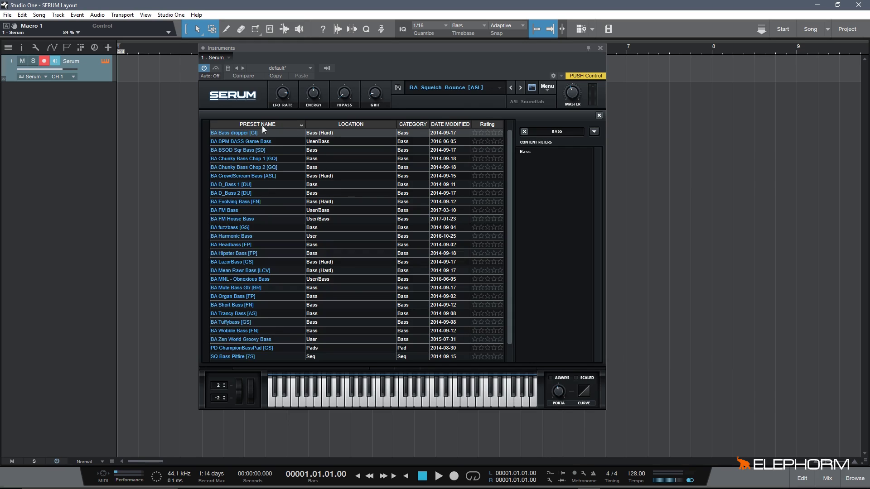
# - Sort the bass presets by name, location and category in turn, and look through the list
pyautogui.click(300, 124)
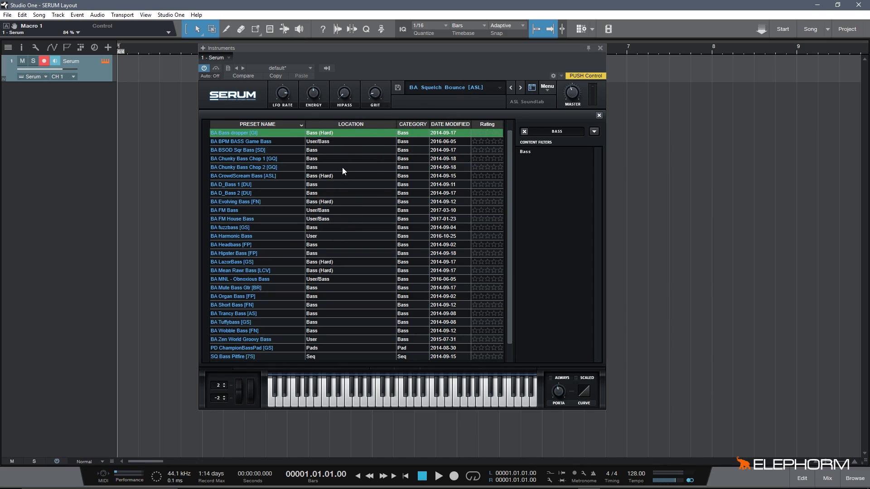
pyautogui.click(392, 126)
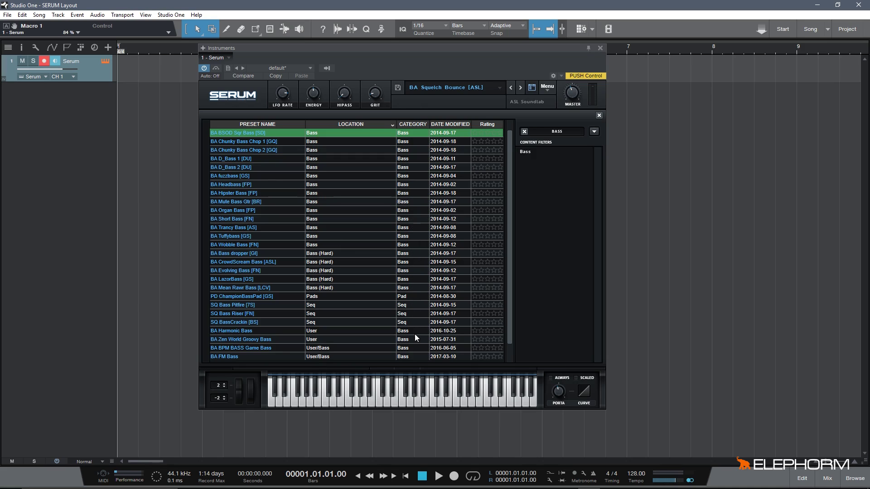
pyautogui.click(425, 127)
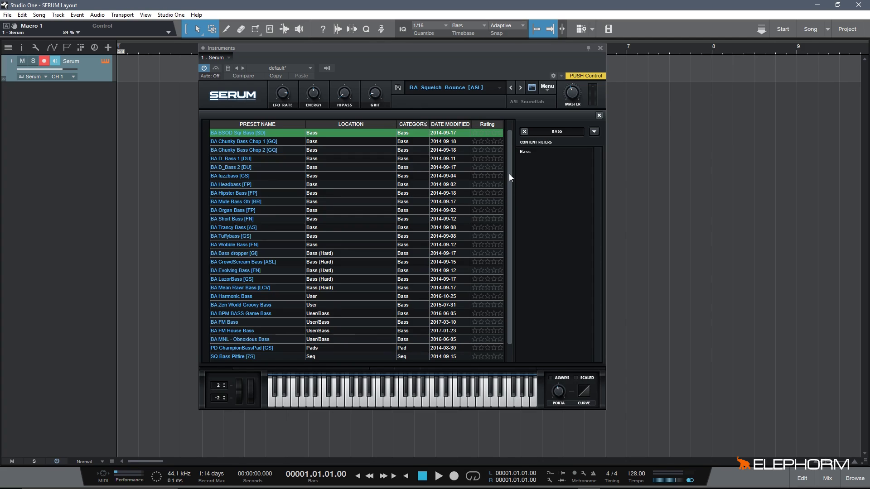
pyautogui.moveTo(509, 173); pyautogui.dragTo(510, 201)
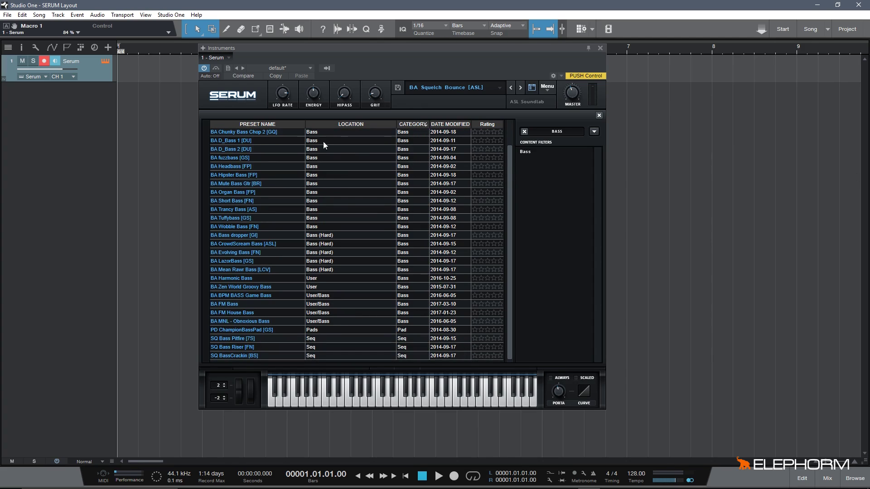
# - Try switching the preset browser's content filters to Filter by Location
pyautogui.click(593, 132)
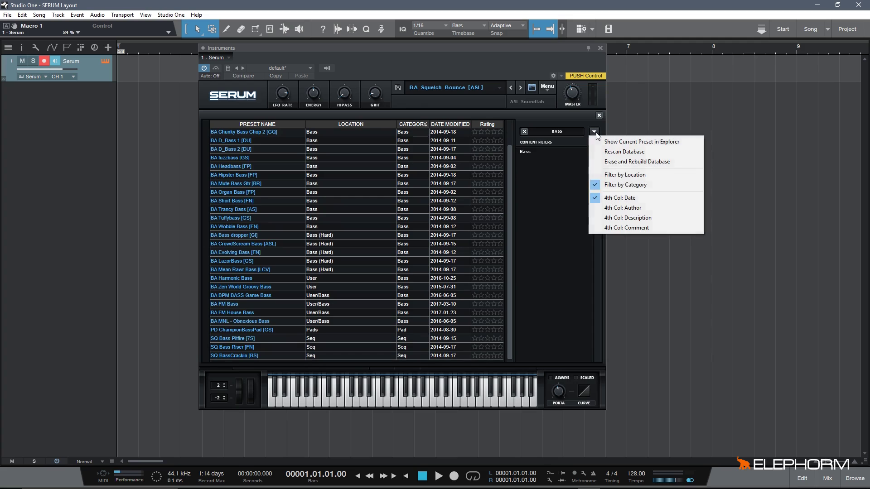
pyautogui.click(629, 176)
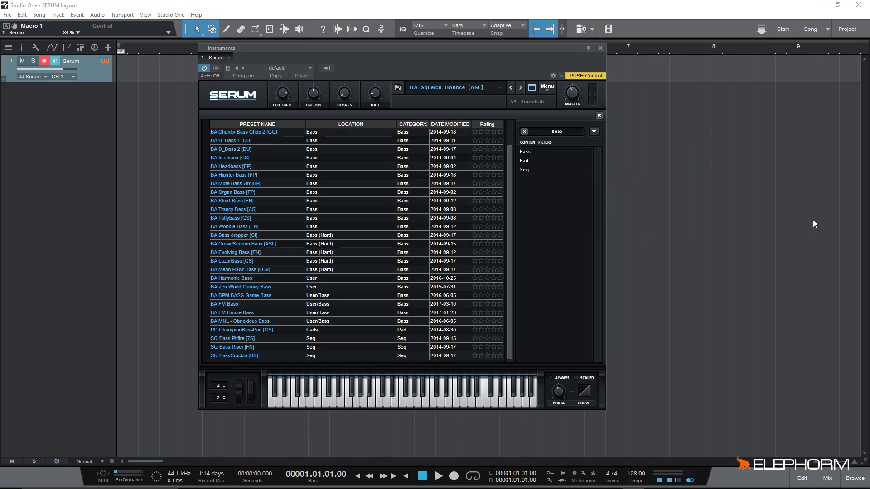
# - Audition the presets BA Wobble Bass [FN] and BA Headbass [FP] from the list
pyautogui.click(230, 227)
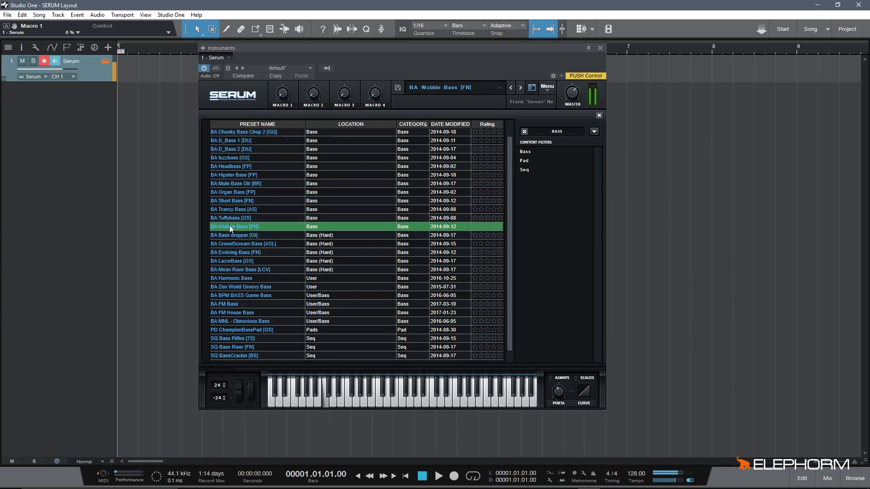
pyautogui.click(234, 166)
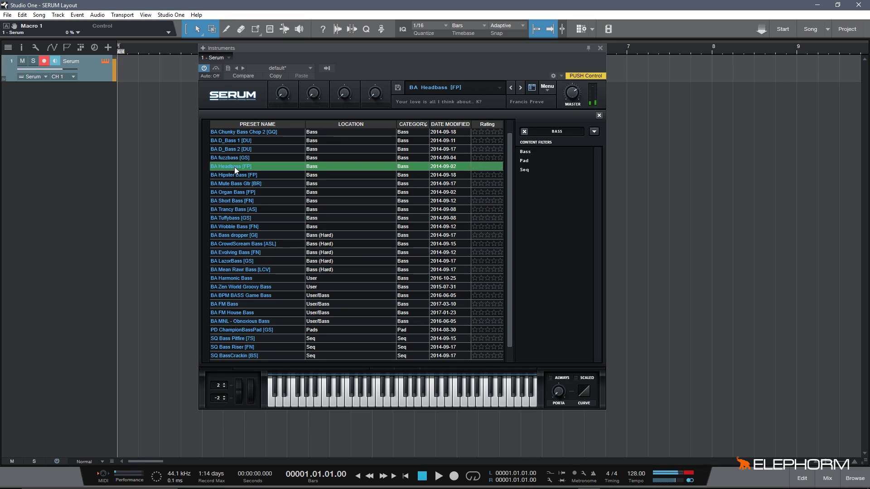
# - Rate BA Headbass and BA Hipster Bass four stars, BA Organ Bass two stars and BA Trancy Bass one star
pyautogui.click(482, 166)
pyautogui.click(487, 166)
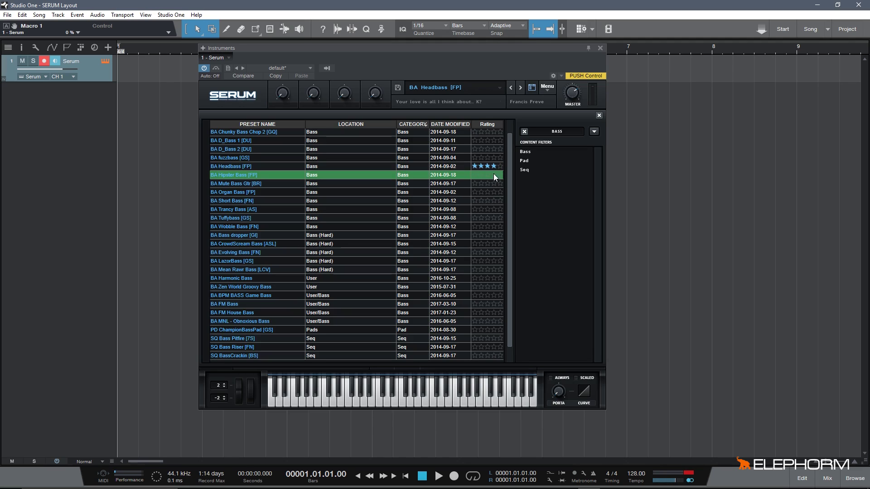
pyautogui.click(493, 174)
pyautogui.click(493, 166)
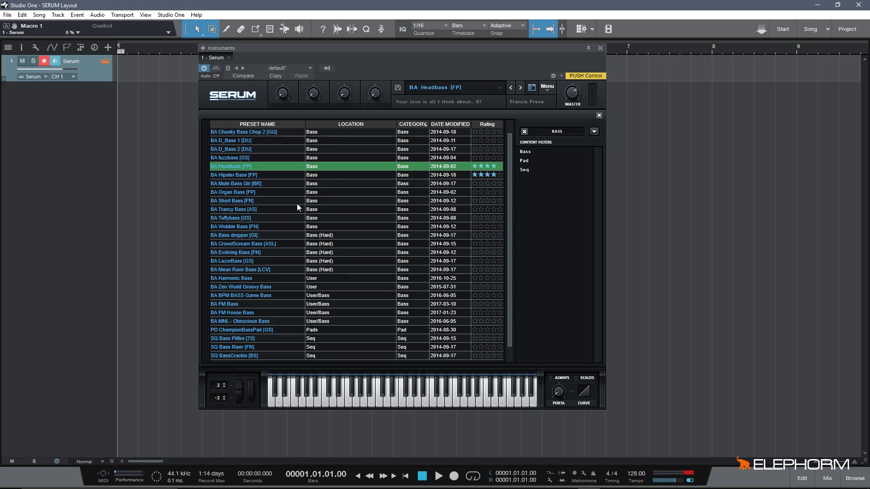
pyautogui.click(239, 192)
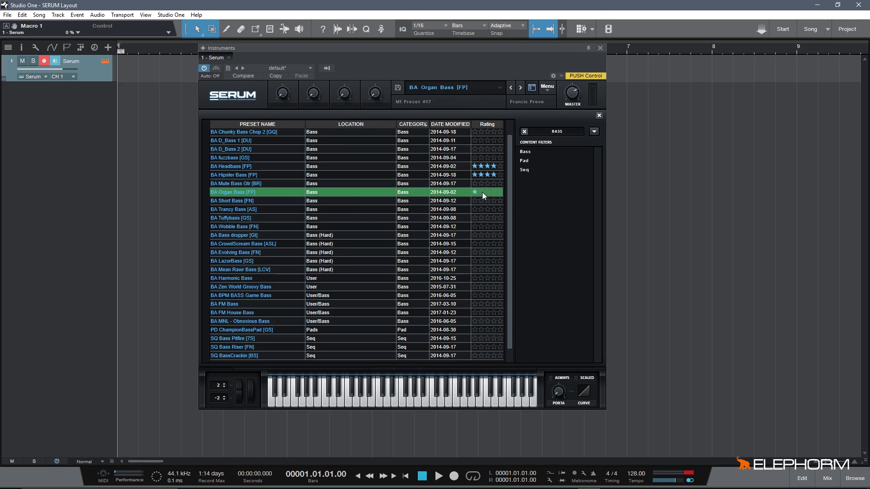
pyautogui.click(476, 209)
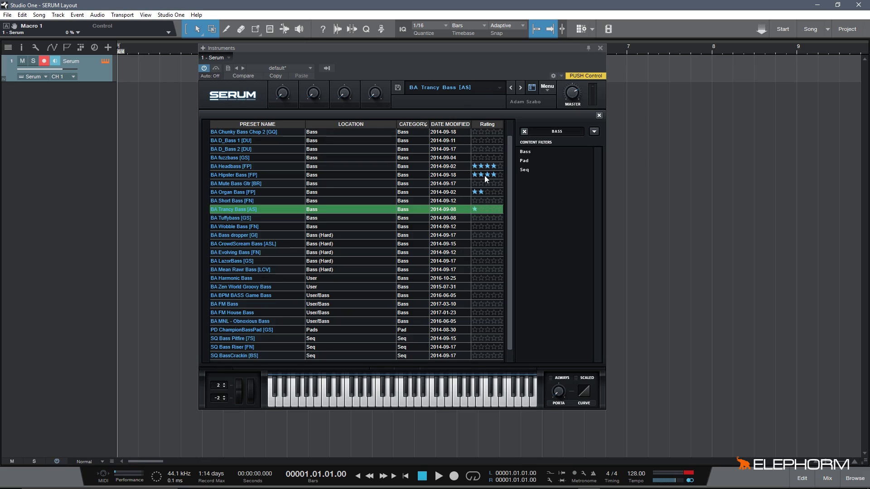
# - Sort the preset list by rating with the highest-rated presets first
pyautogui.click(487, 125)
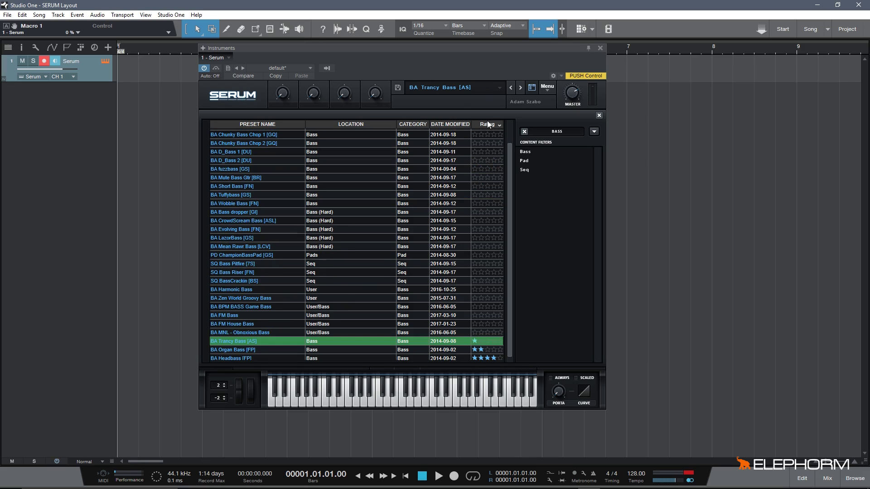
pyautogui.click(487, 125)
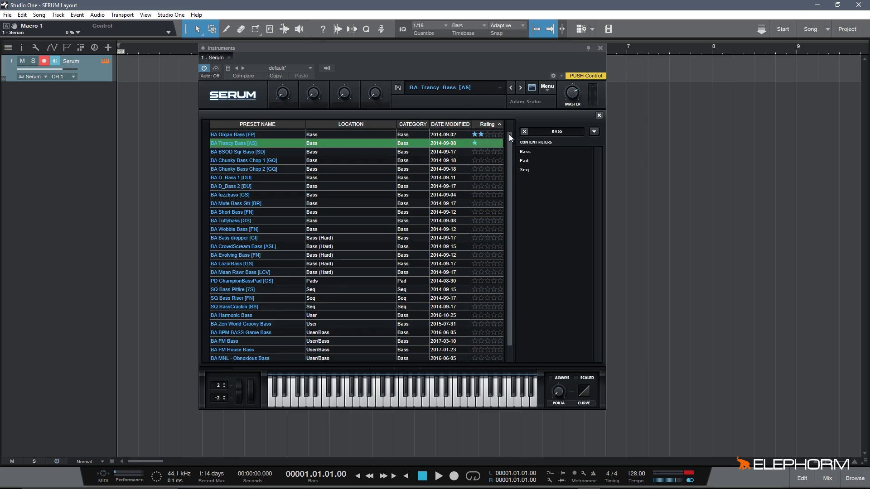
pyautogui.moveTo(510, 134); pyautogui.dragTo(509, 127)
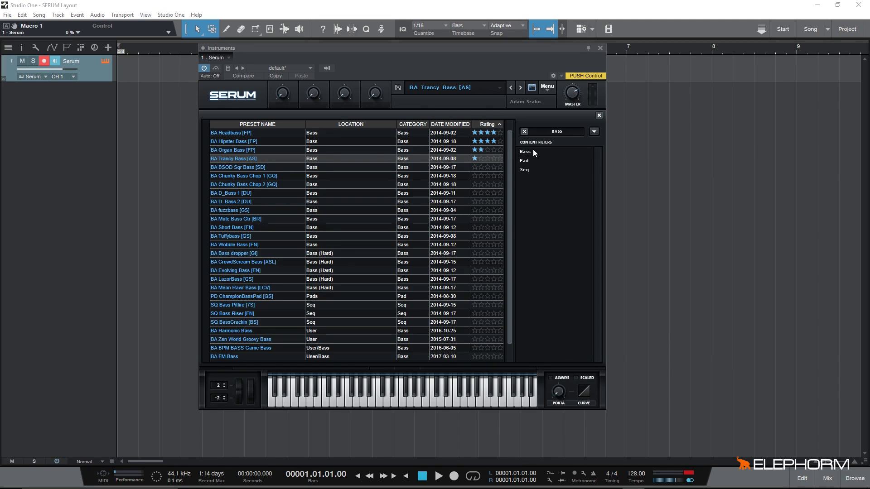
# - Load BA BSOD Sqr Bass [SD] from the browser, and replace it with BA Ampology [CFA] from the Bass category
pyautogui.click(367, 167)
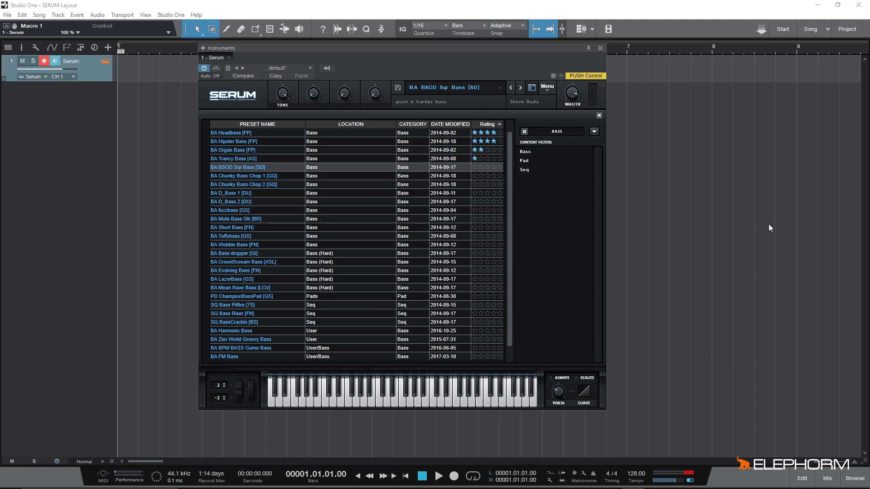
pyautogui.click(475, 90)
pyautogui.moveTo(462, 97)
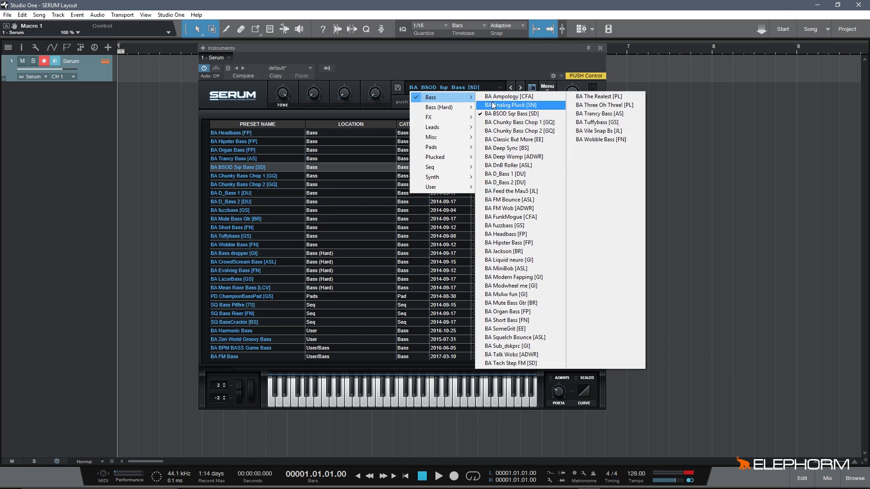
pyautogui.click(496, 97)
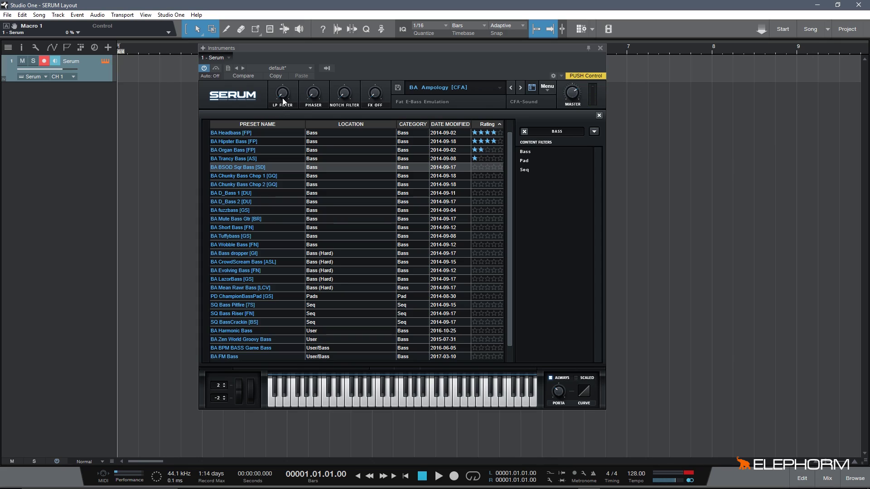
# - Set the LP Filter macro of the loaded preset to 50%
pyautogui.moveTo(288, 106); pyautogui.dragTo(290, 55)
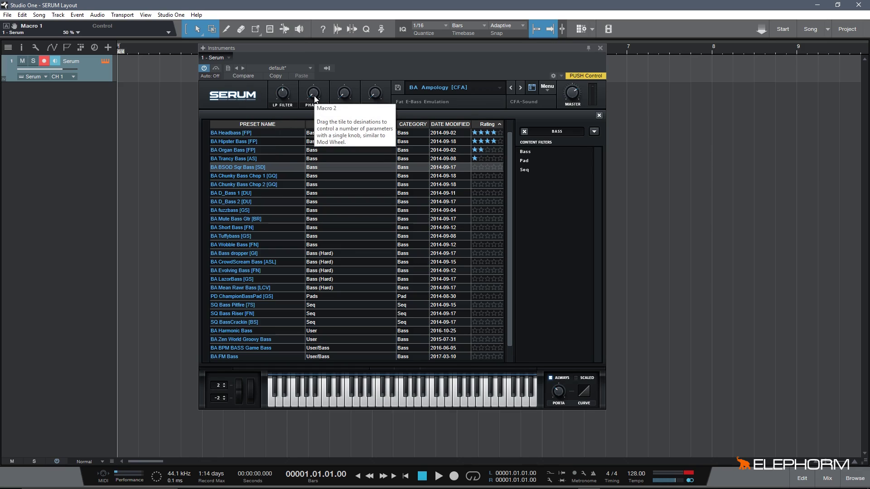
# - Raise the Phaser macro, and set the LP Filter macro to 78% and the Notch Filter macro to 33%
pyautogui.moveTo(316, 99); pyautogui.dragTo(327, 13)
pyautogui.moveTo(275, 91); pyautogui.dragTo(292, 74)
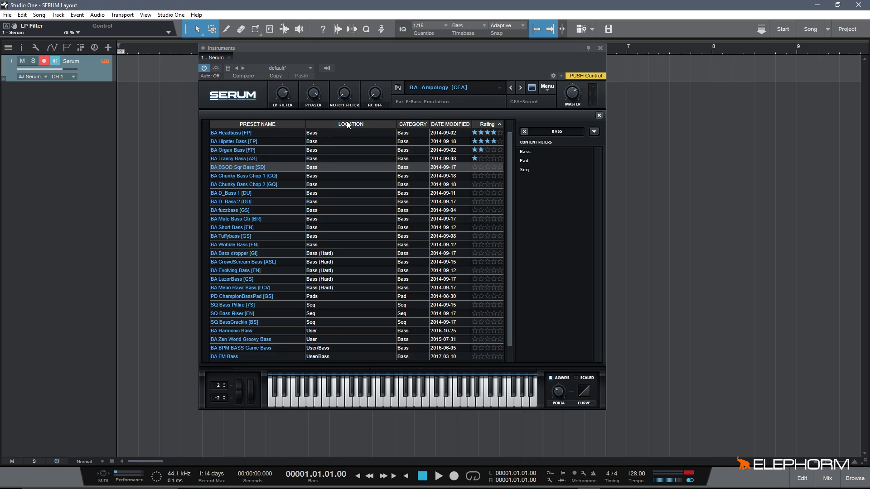
pyautogui.click(344, 95)
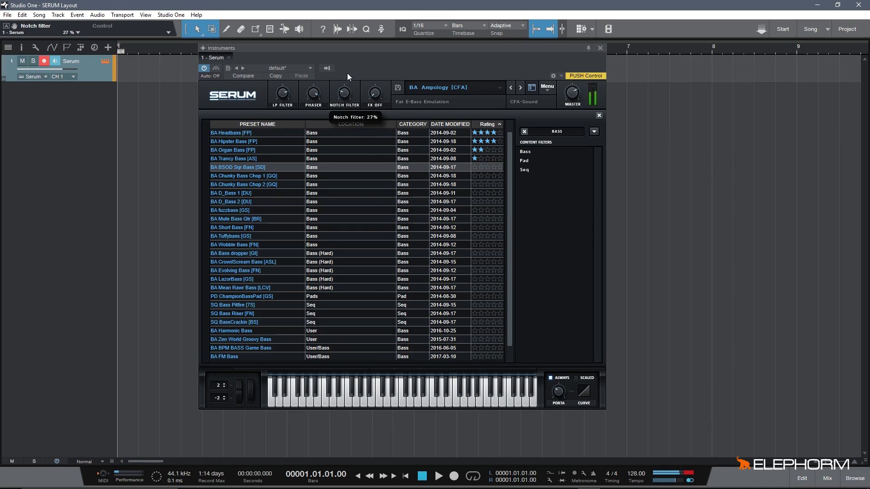
pyautogui.moveTo(347, 72)
pyautogui.mouseDown()
pyautogui.moveTo(347, 35)
pyautogui.moveTo(340, 66)
pyautogui.mouseUp()
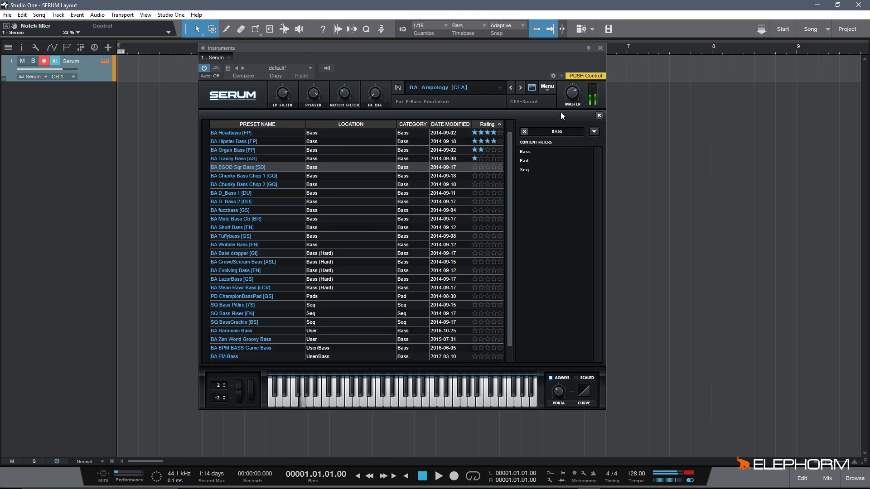
pyautogui.click(571, 93)
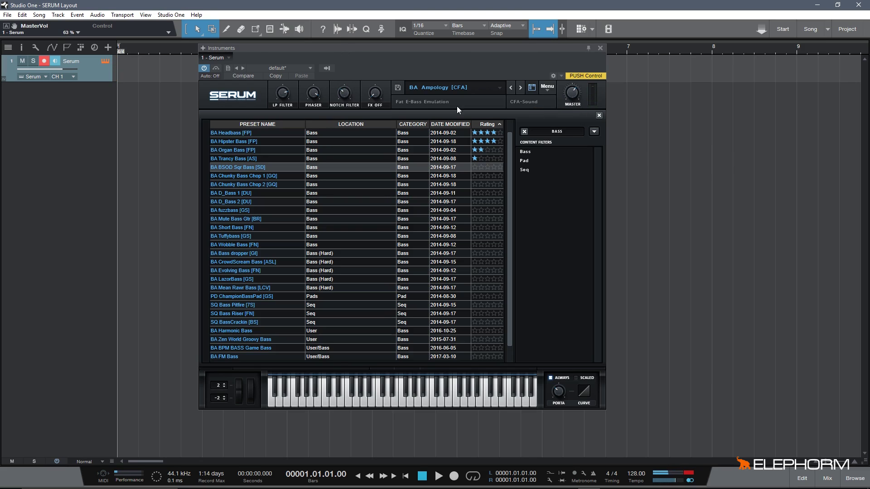
# - Set the Phaser macro to 70% and the FX Off macro to 71%
pyautogui.moveTo(318, 99); pyautogui.dragTo(318, 120)
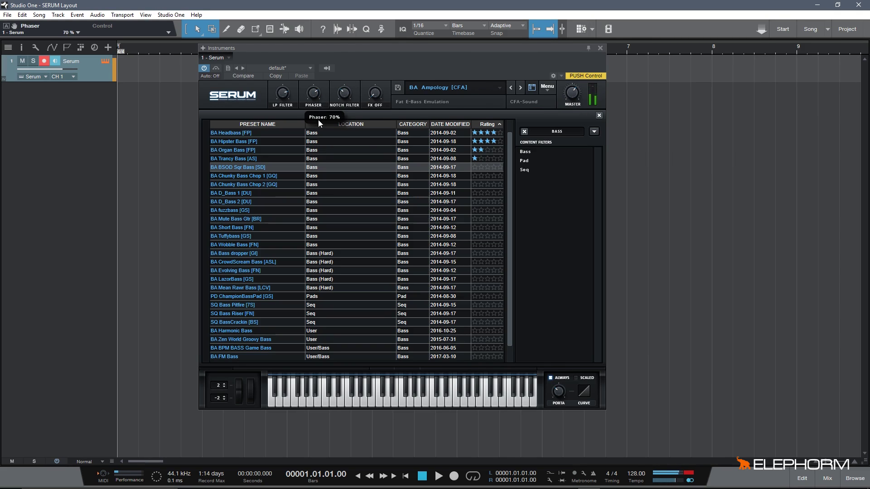
pyautogui.click(376, 97)
pyautogui.moveTo(377, 100); pyautogui.dragTo(376, 39)
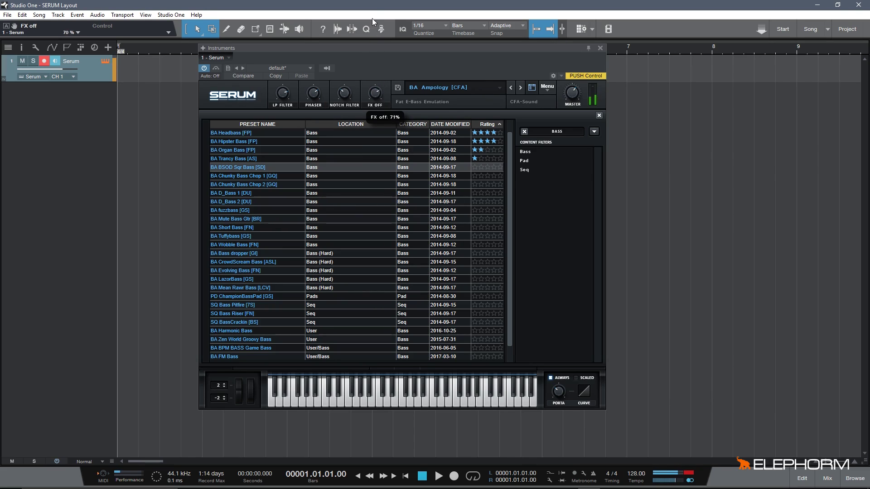
# - Lower the macros of the loaded preset: Phaser to 27%, Notch Filter to 0% and FX Off to 56%
pyautogui.moveTo(313, 94); pyautogui.dragTo(317, 119)
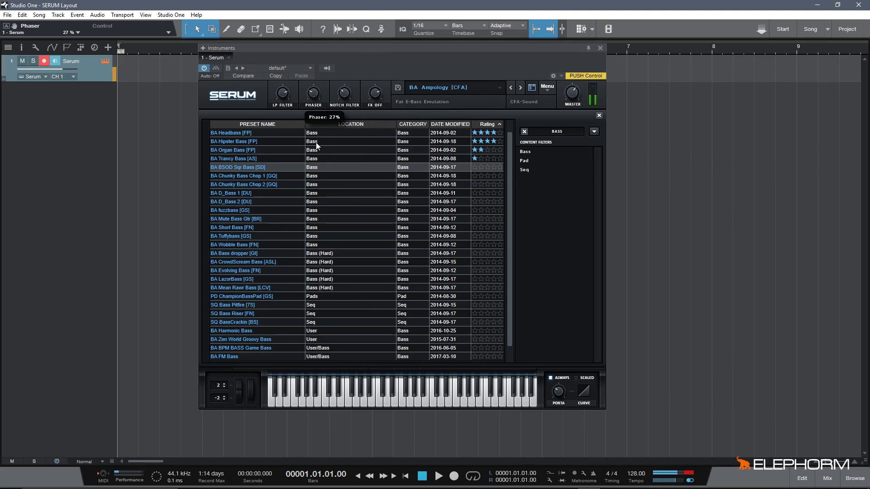
pyautogui.click(344, 99)
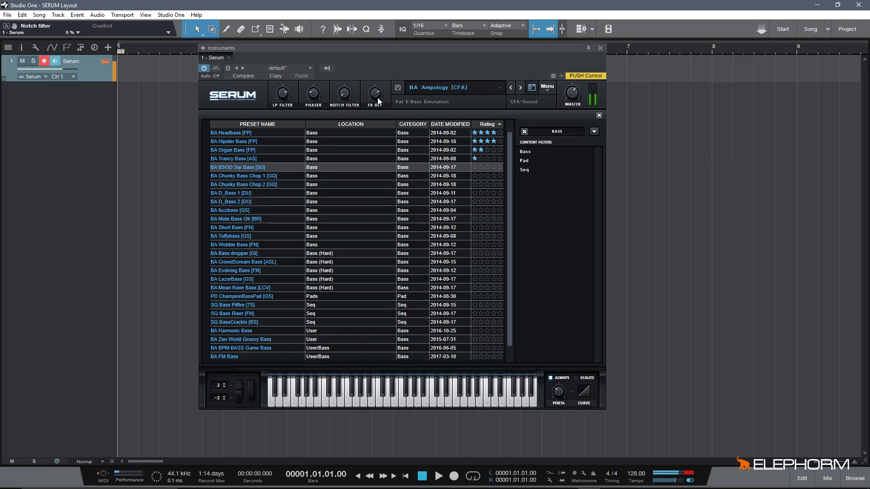
pyautogui.moveTo(376, 95)
pyautogui.mouseDown()
pyautogui.moveTo(380, 83)
pyautogui.moveTo(368, 154)
pyautogui.moveTo(381, 105)
pyautogui.mouseUp()
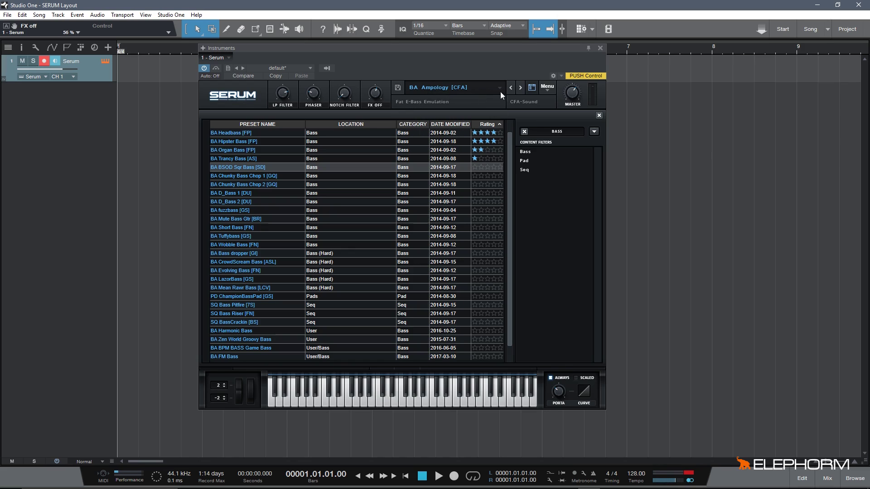
# - Step forward through the presets from BA BSOD Sqr Bass [SD] to BA Chunky Bass Chop 2 [GQ]
pyautogui.click(520, 87)
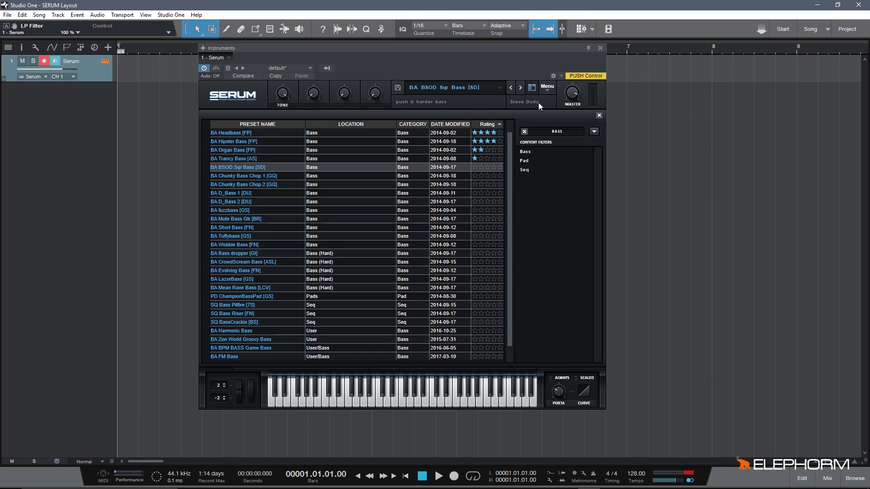
pyautogui.click(520, 88)
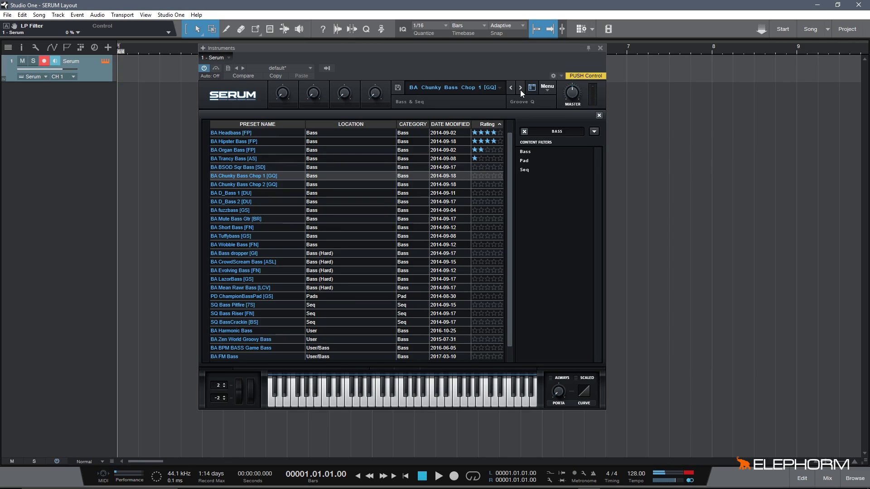
pyautogui.click(520, 89)
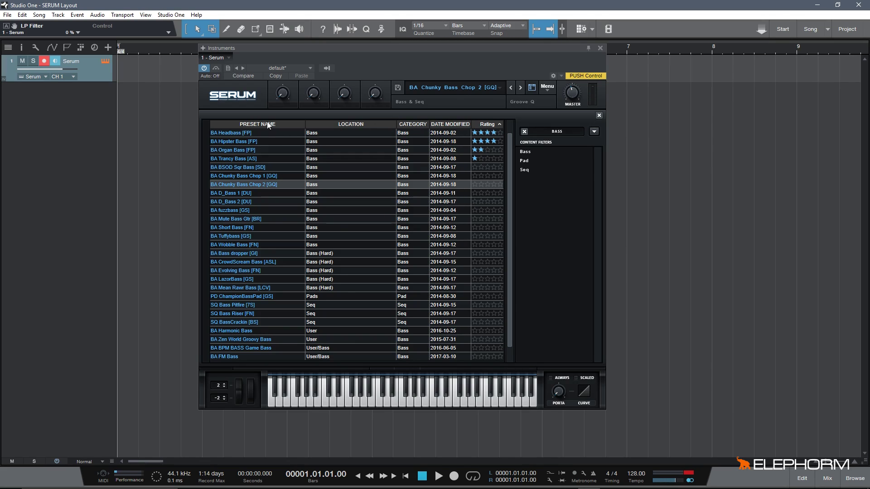
# - Show the author in the preset list's fourth column and sort the list by author from A to Z
pyautogui.click(594, 131)
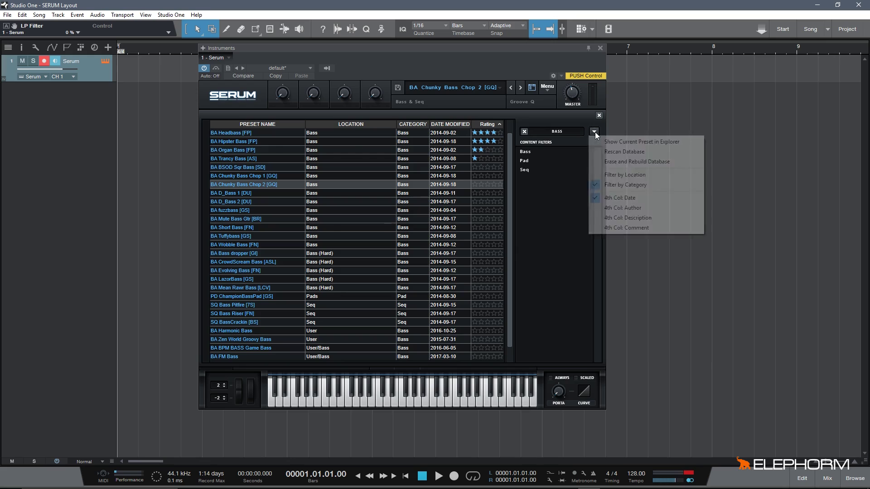
pyautogui.click(627, 210)
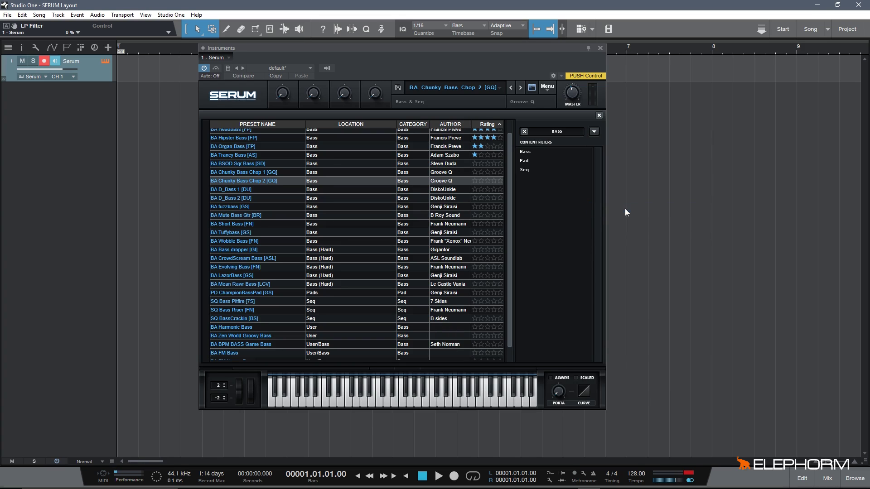
pyautogui.click(464, 124)
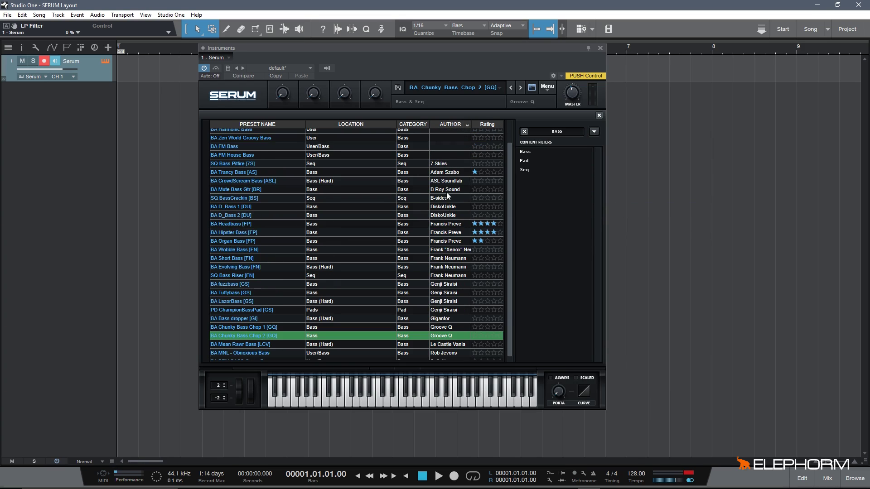
# - Load the preset BA Chunky Bass Chop 1 [GQ] from the author-sorted list
pyautogui.scroll(1, 509, 140)
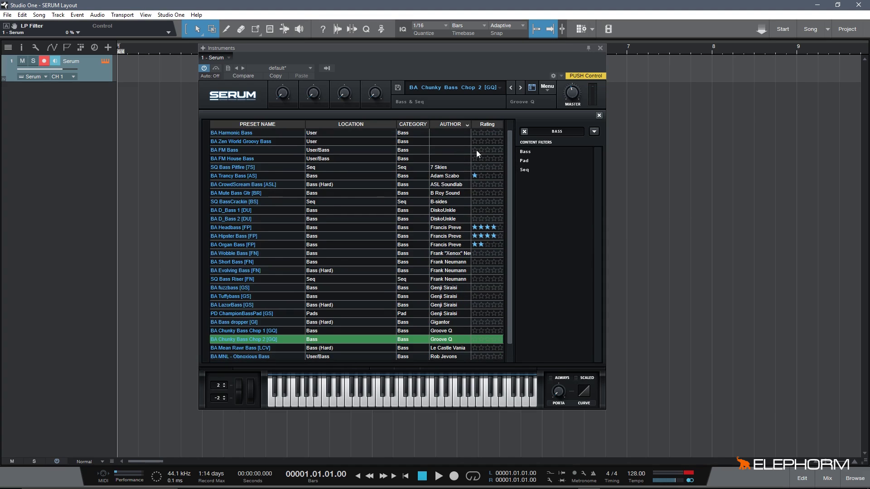
pyautogui.click(440, 333)
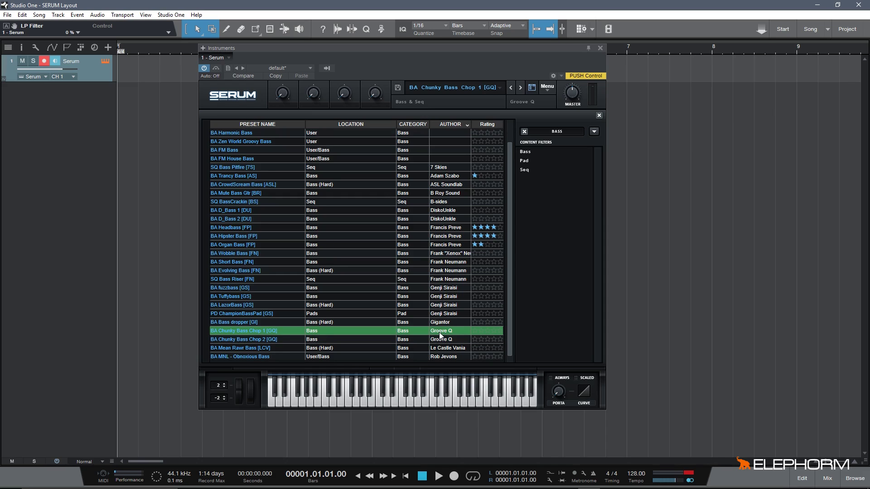